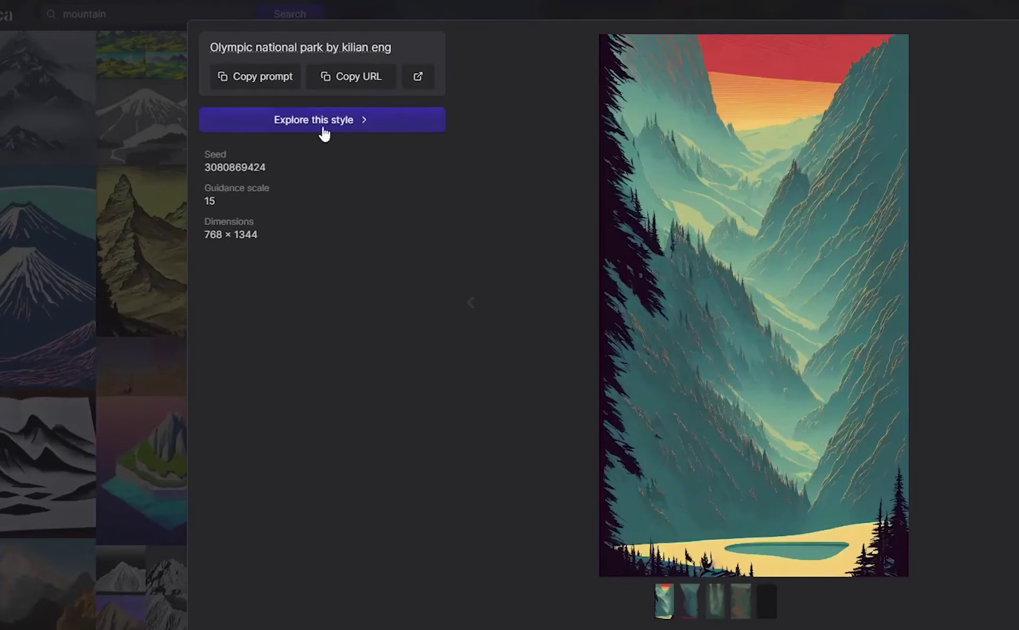
- Select and copy the Olympic national park mountain image's prompt text in Lexica
left_click_drag(211, 47, 379, 52)
left_click(253, 85)
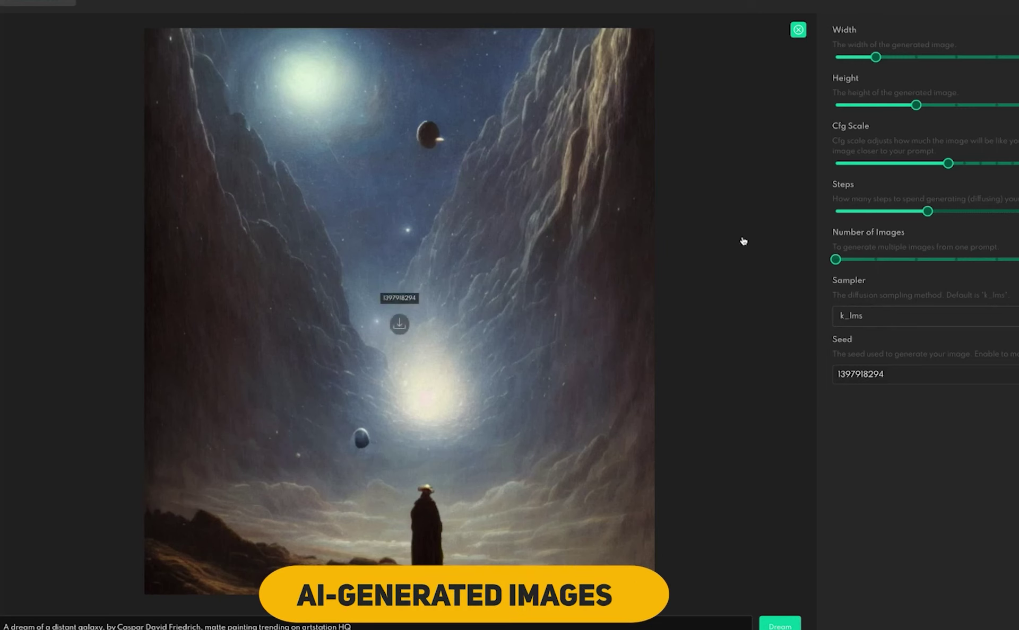
- Open DreamStudio's prompt guide, then enlarge and download the generated alien images
left_click(38, 189)
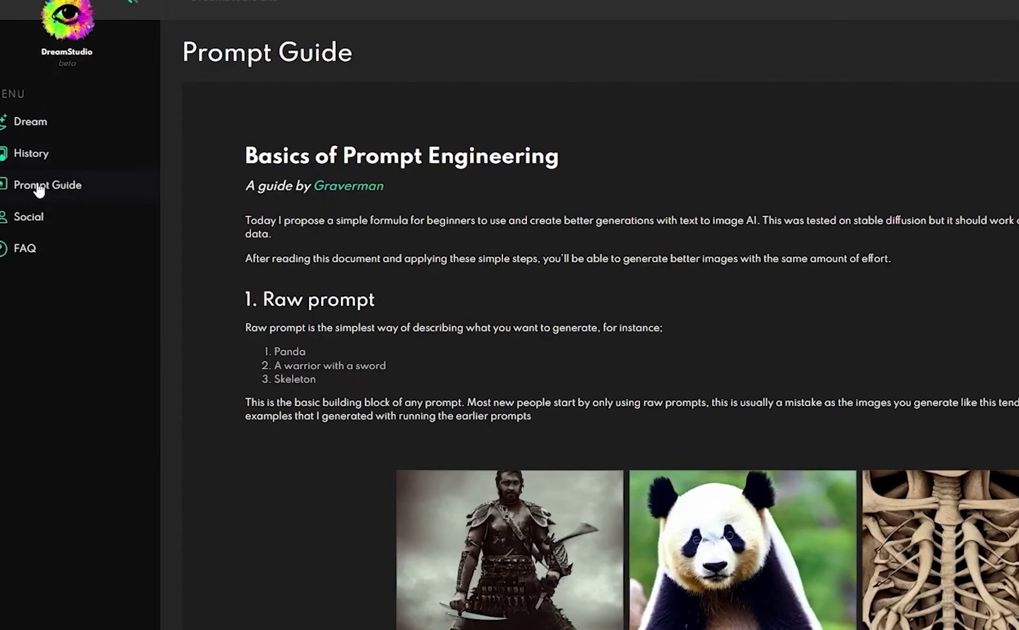
scroll(216, 197, "down", 2)
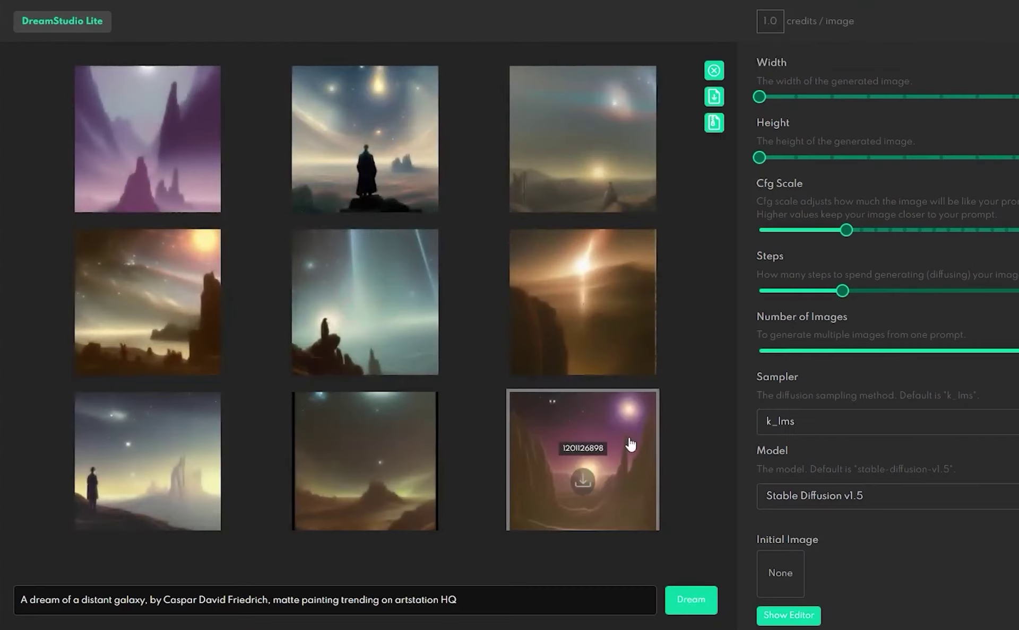
left_click(630, 445)
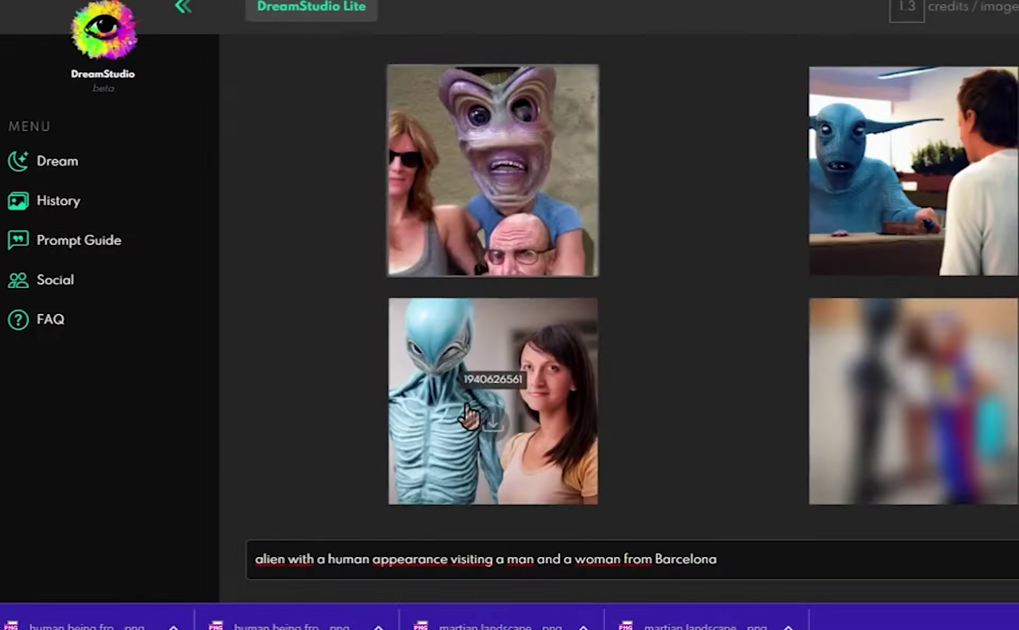
left_click(492, 195)
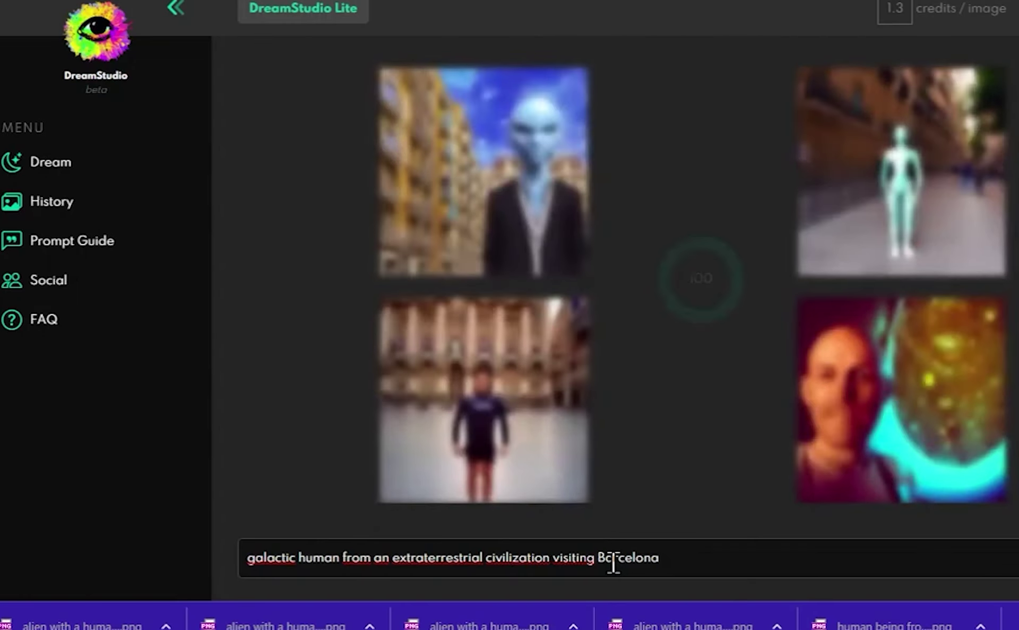
mouse_move(528, 237)
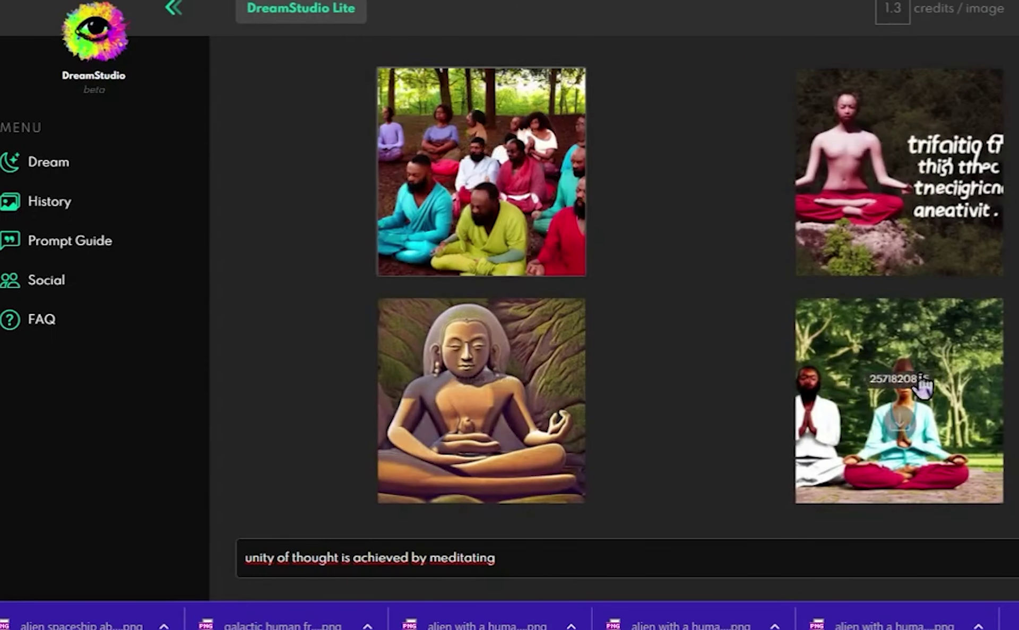
- Replace the prompt with a woman on a chair reflecting on her life, colorful comic style, and generate
mouse_move(902, 167)
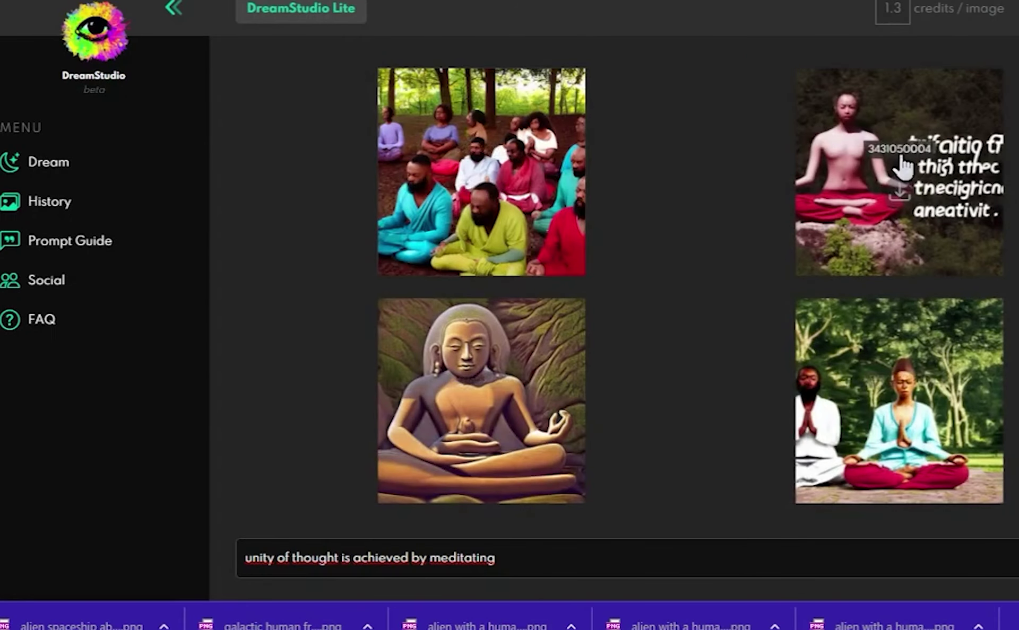
mouse_move(541, 198)
mouse_move(699, 294)
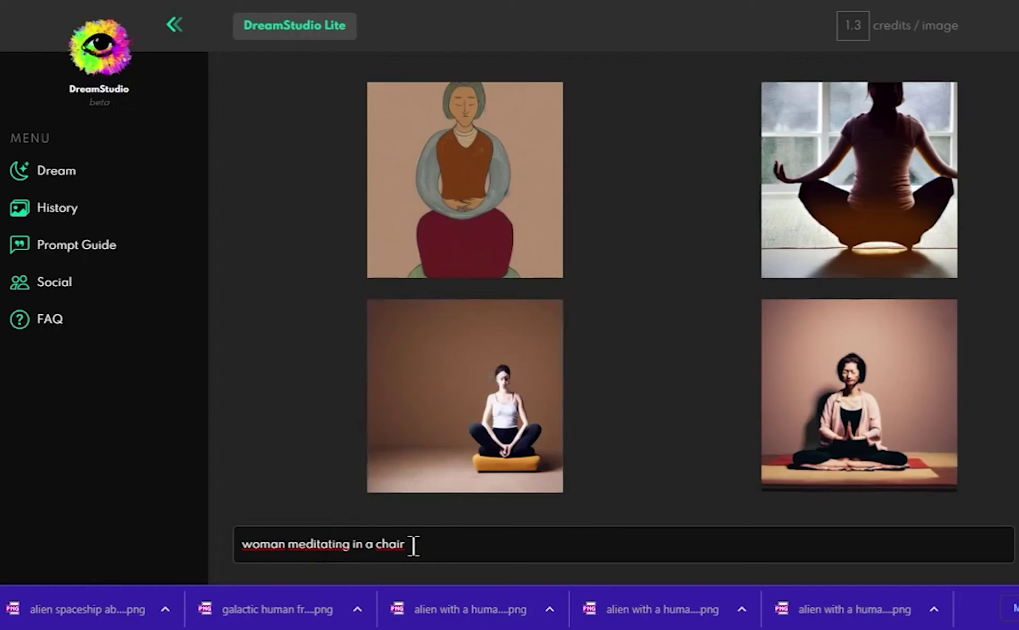
left_click(413, 545)
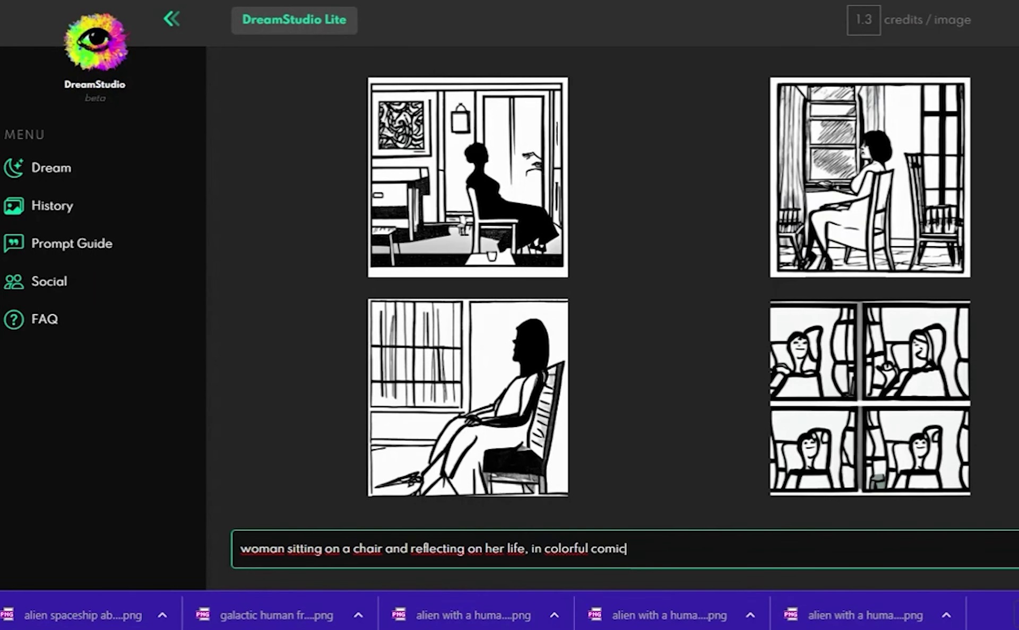
key("Return")
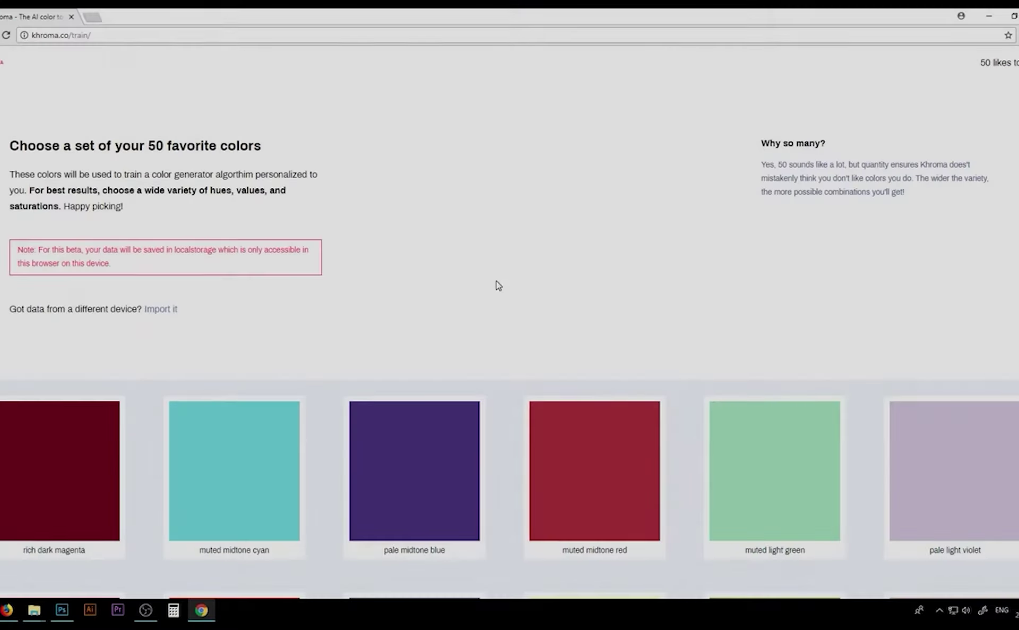
- Scroll through Khroma's trained colours and generator cards to the portrait-photo preview
scroll(496, 287, "down", 8)
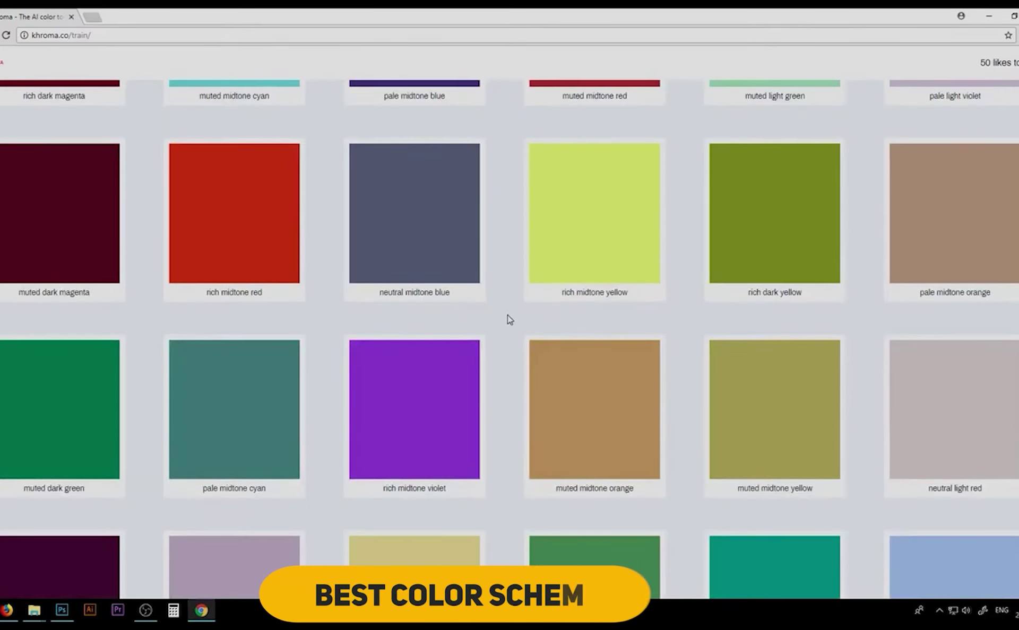
scroll(500, 376, "up", 3)
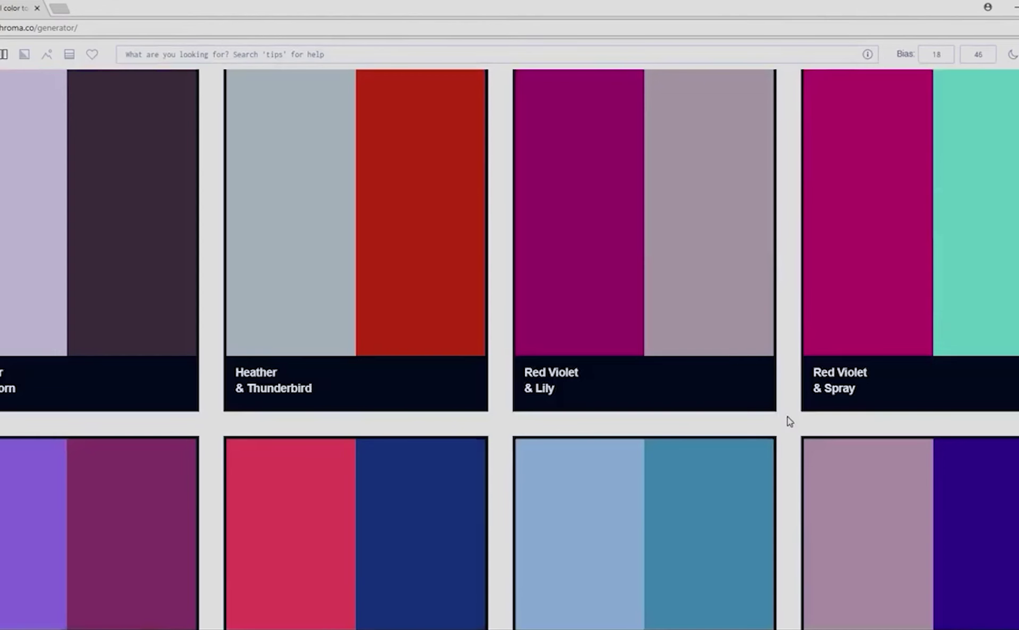
scroll(784, 438, "down", 5)
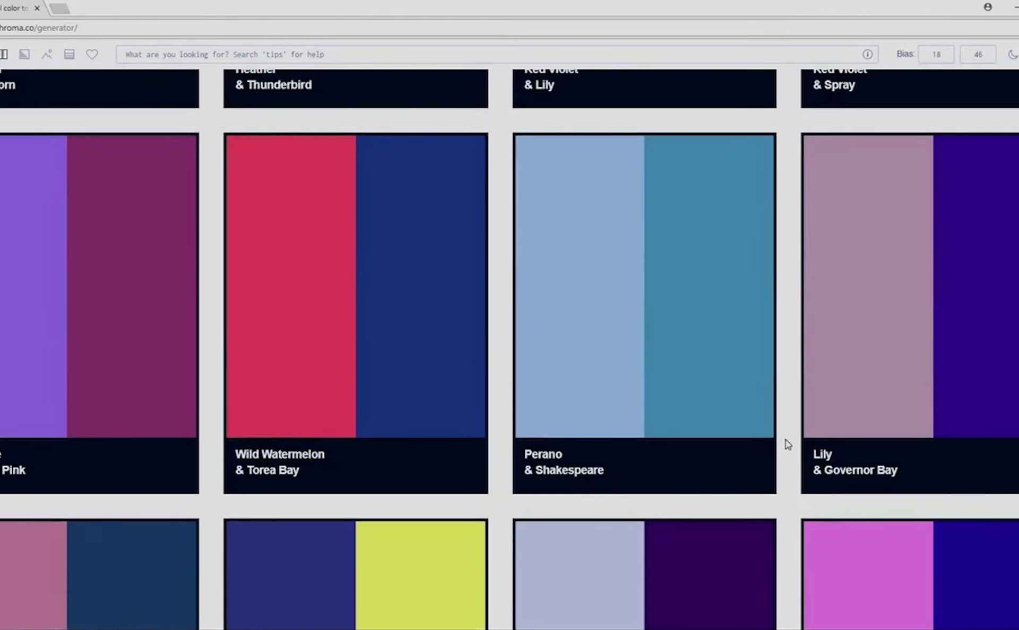
scroll(785, 440, "down", 5)
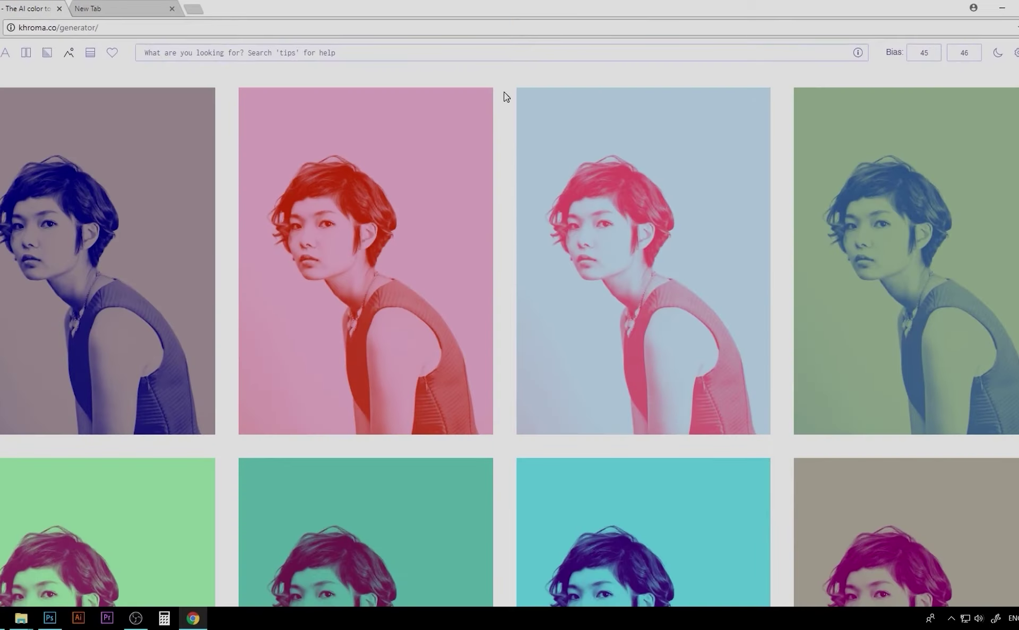
- Open a Khroma pairing's info panel and copy the Porsche HEX value #E8B25B
mouse_move(686, 118)
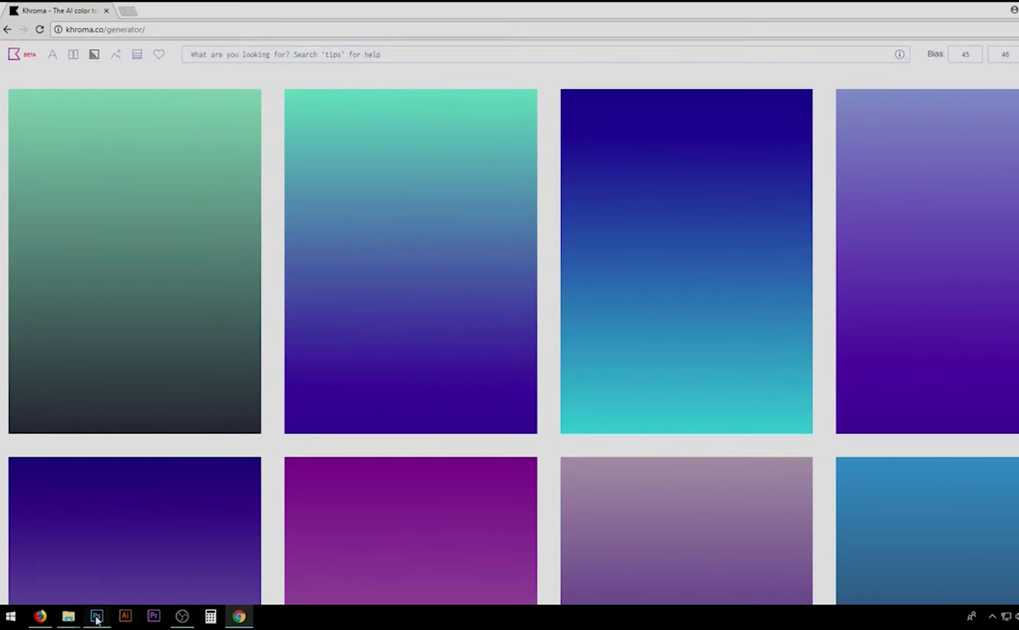
mouse_move(96, 617)
left_click(98, 558)
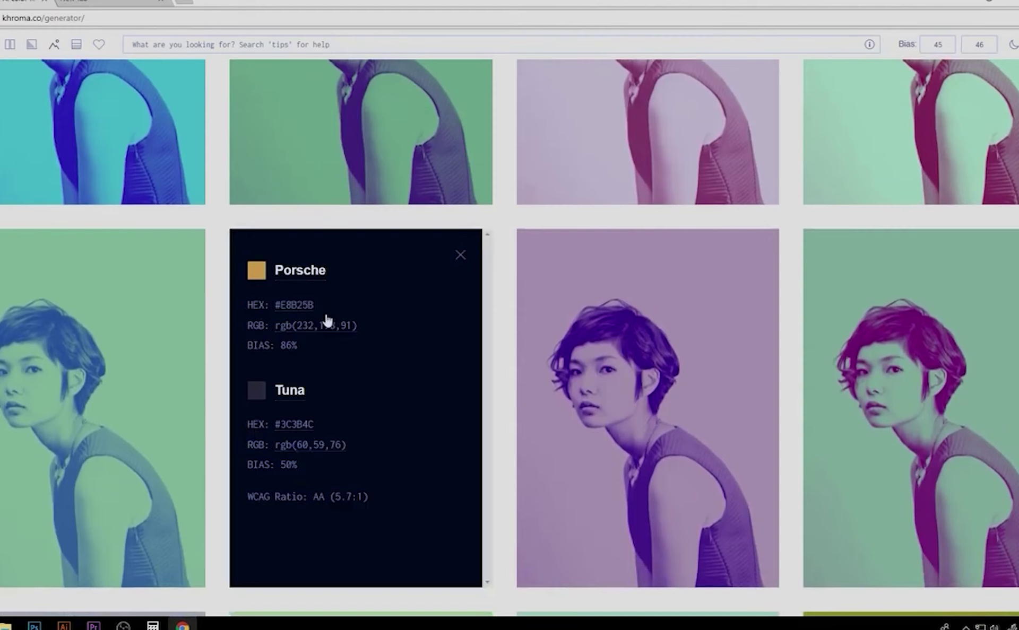
left_click(285, 308)
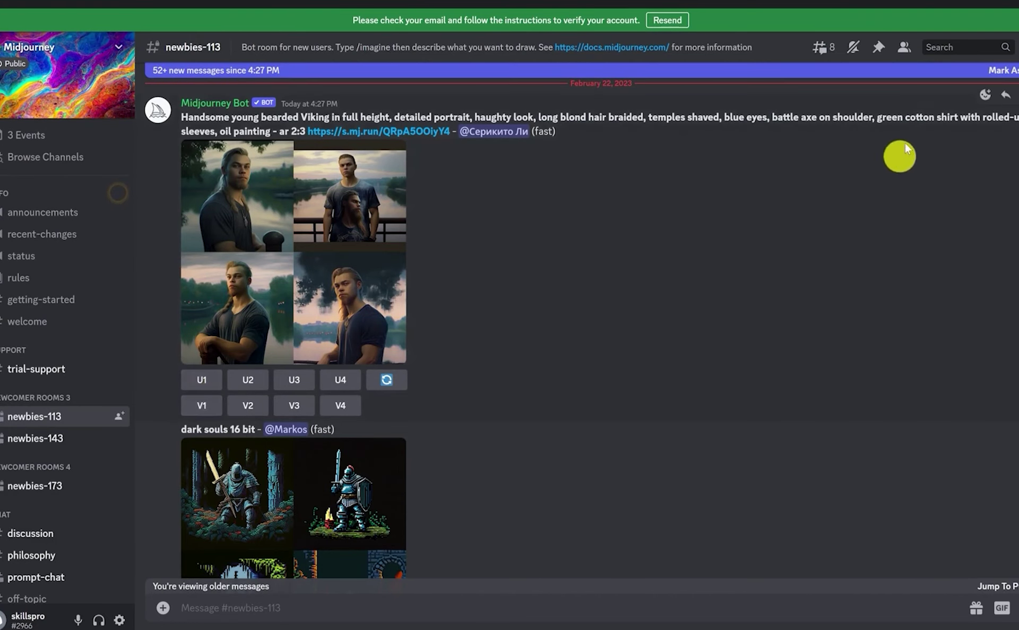
- Show the Midjourney server's member list and open the MyOnlyMy thread
left_click(908, 52)
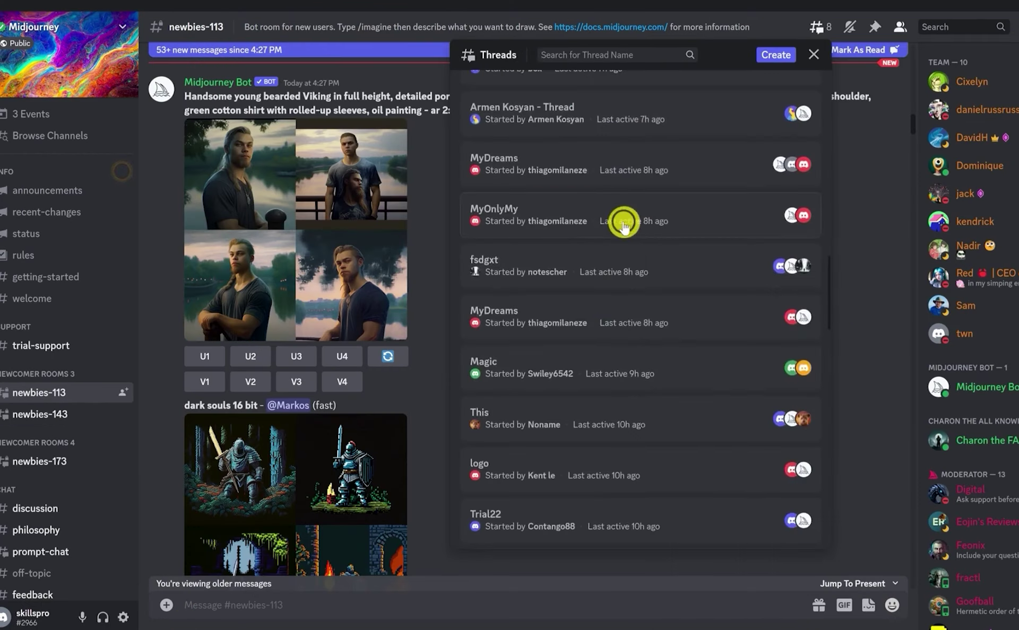
left_click(624, 225)
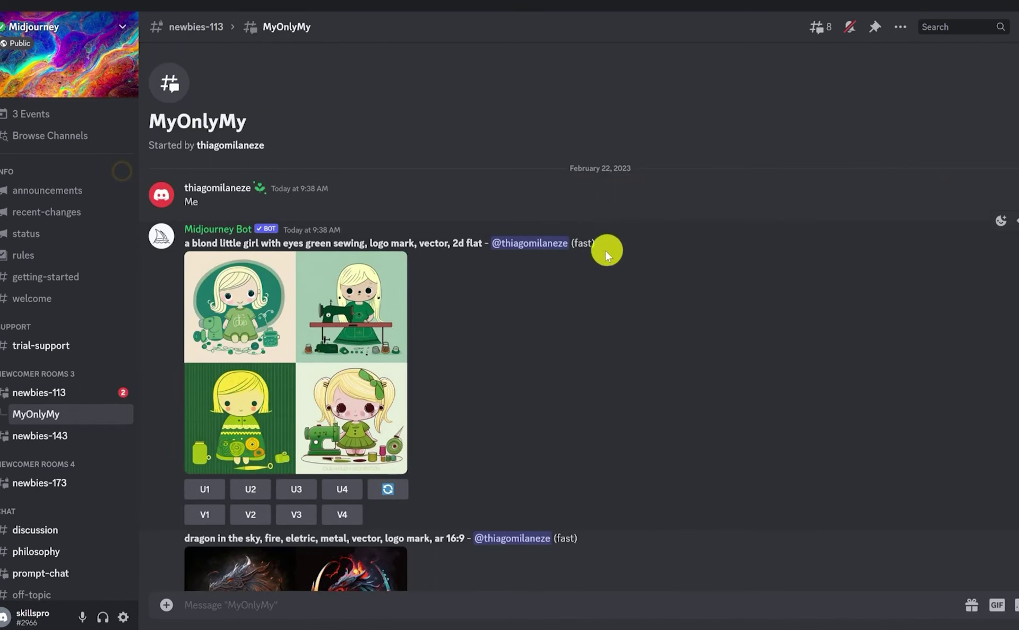
scroll(546, 380, "down", 10)
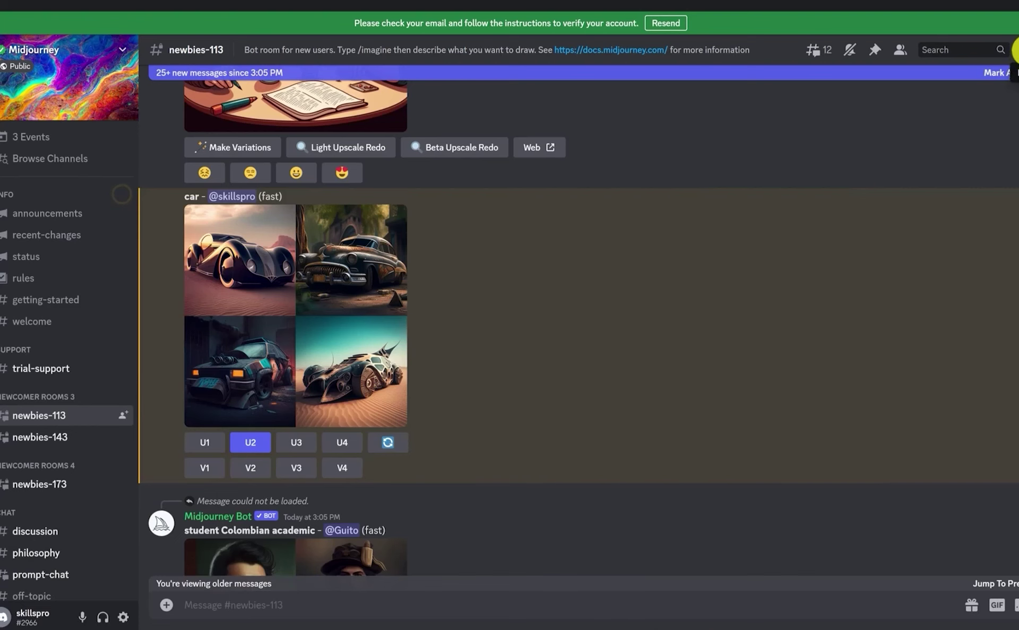
- Jump to the mentioned upscaled car message, then choose to upload a file to the channel
left_click(1014, 50)
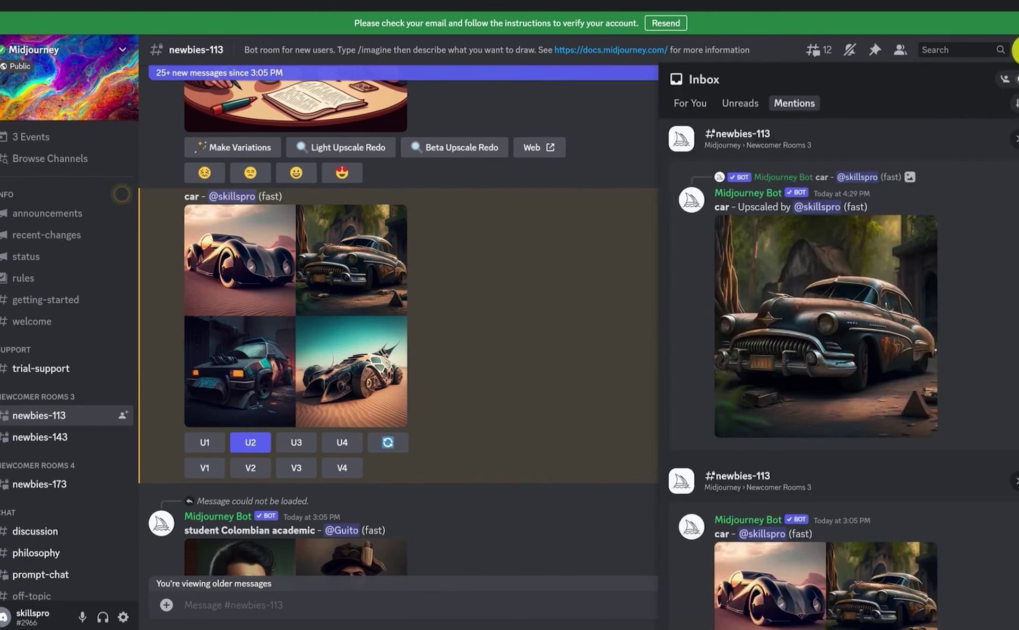
mouse_move(1000, 190)
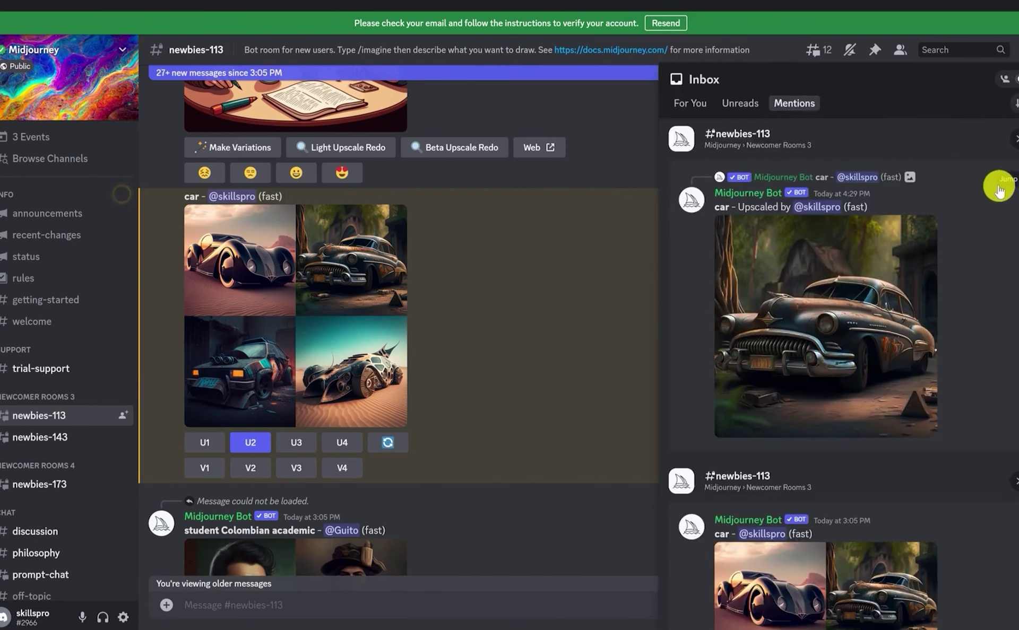
left_click(1008, 183)
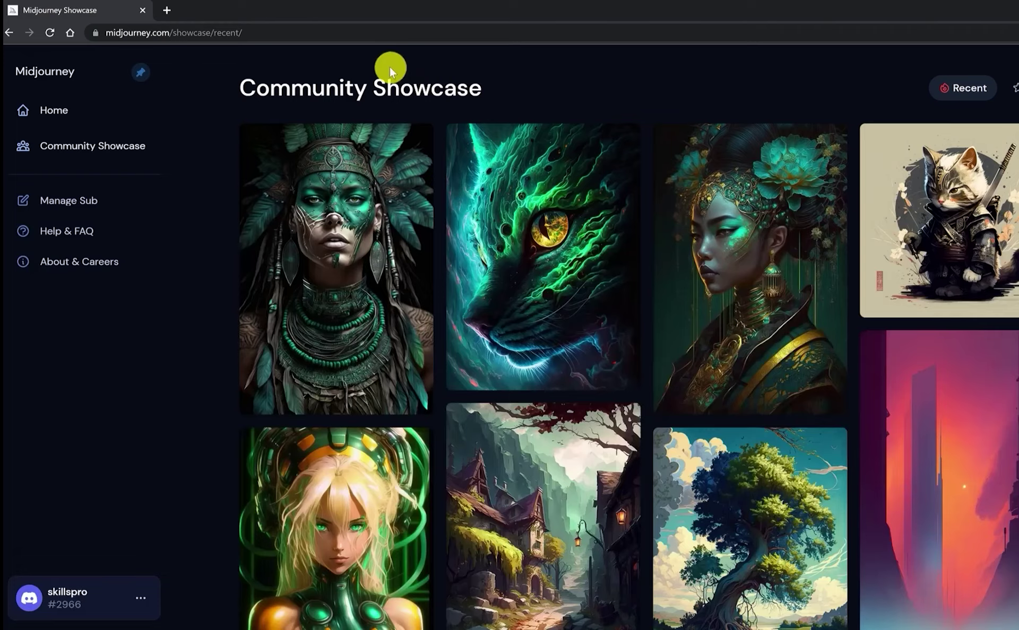
scroll(381, 183, "down", 5)
scroll(380, 180, "up", 5)
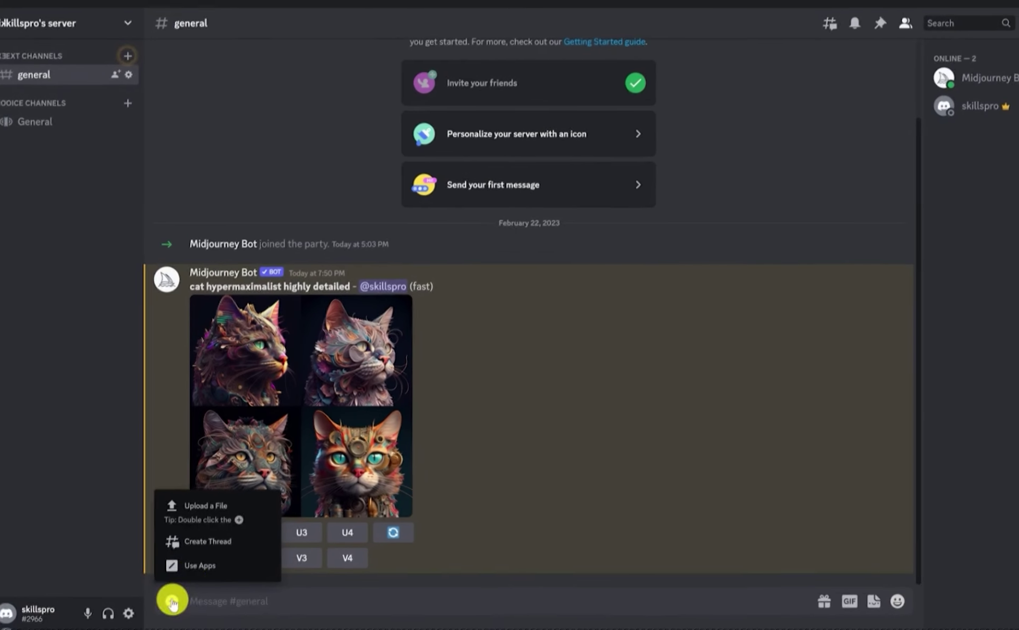
left_click(201, 526)
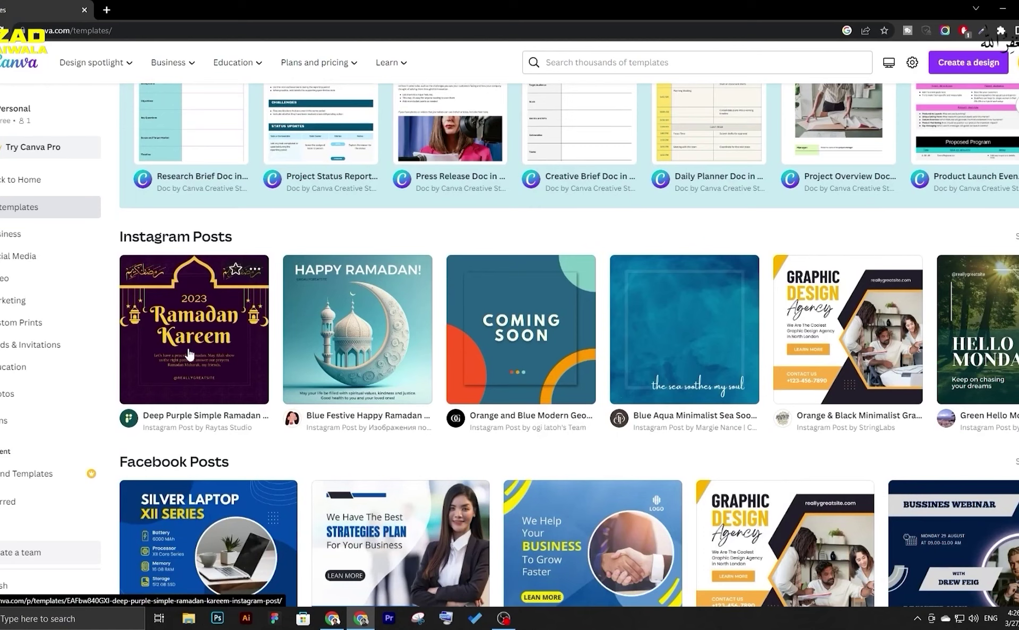
- Recolour the mandala with the light beige photo colour, then select the BEAUTY CONSULTANT line
left_click(26, 179)
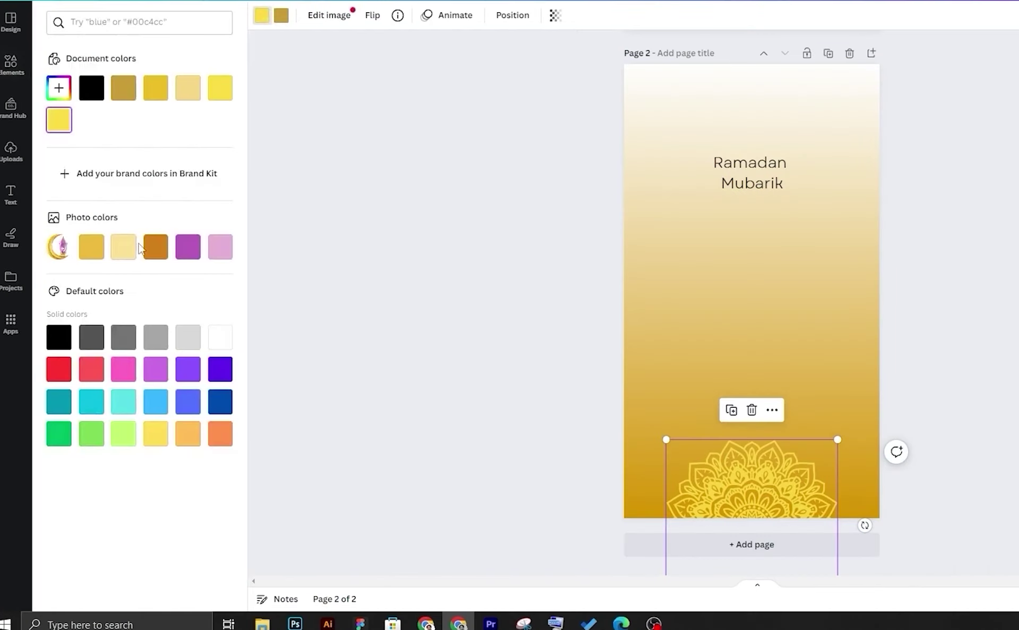
left_click(124, 250)
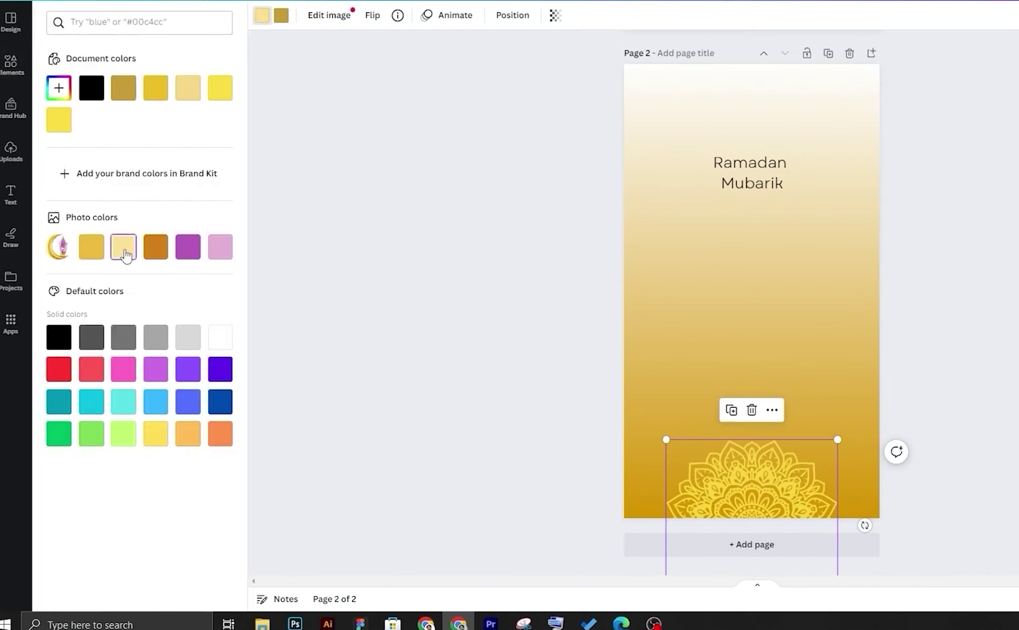
left_click(484, 309)
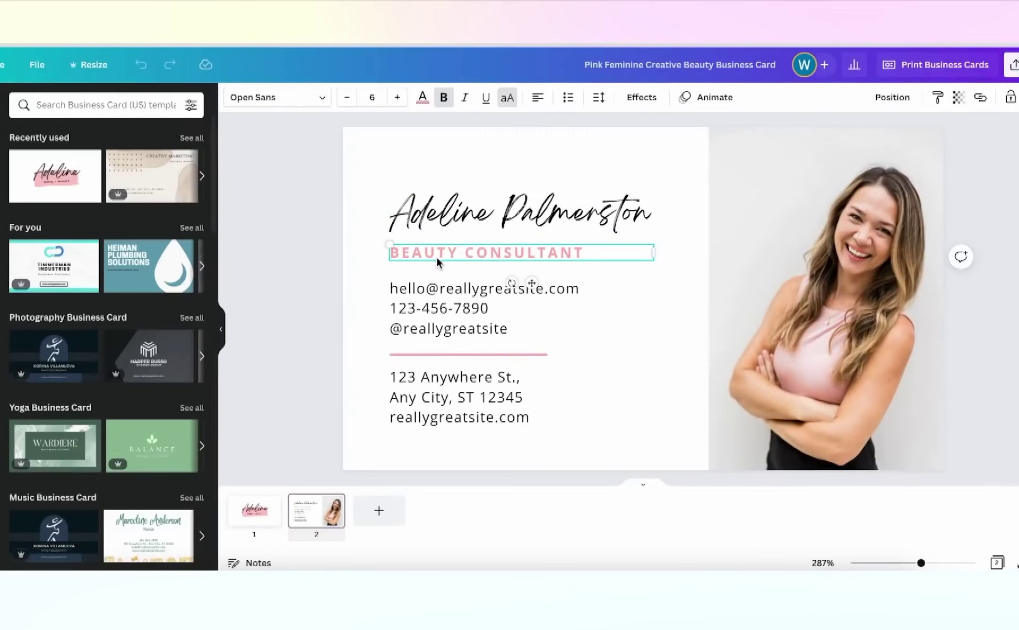
double_click(432, 253)
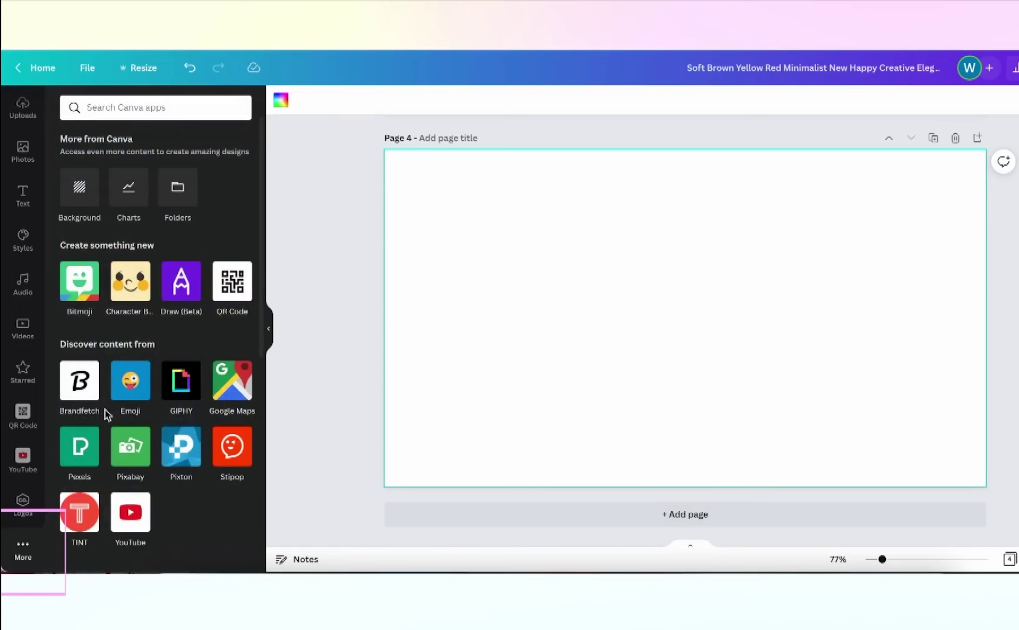
- Search the YouTube app for videos to add, typing 'whis' and 'you'
left_click(130, 516)
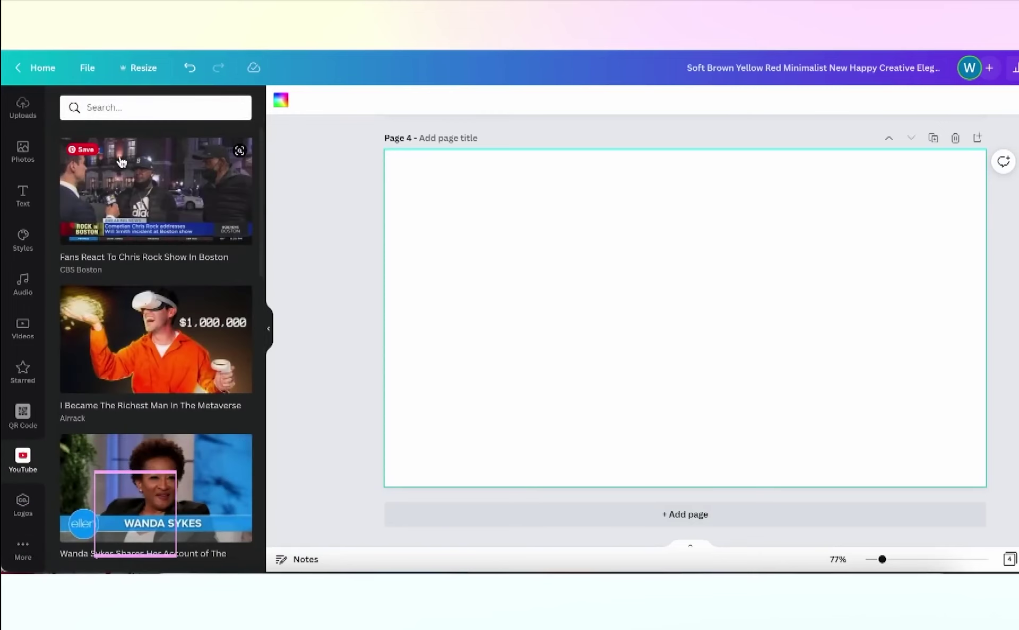
left_click(107, 108)
type("whiskeyandwhit.com")
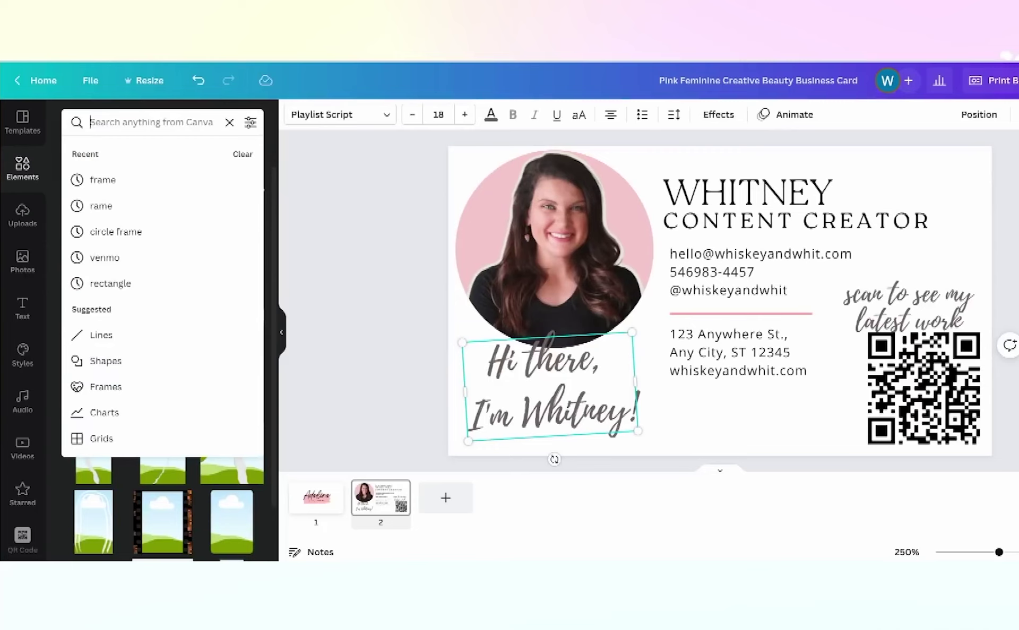
type("you")
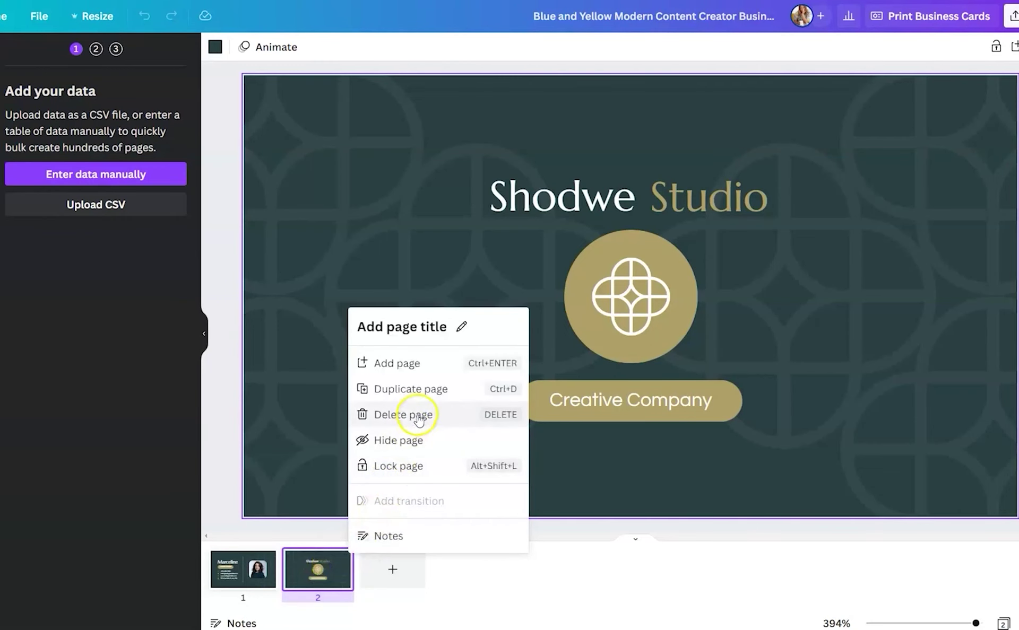
- Delete the Shodwe Studio page and bring up the business card printing options
left_click(416, 414)
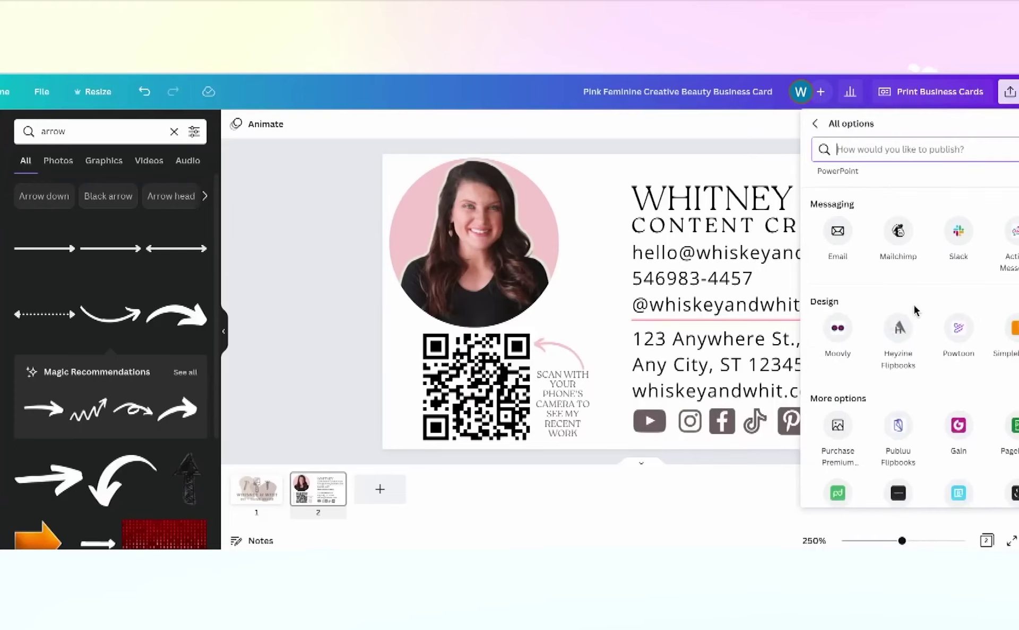
scroll(914, 308, "down", 5)
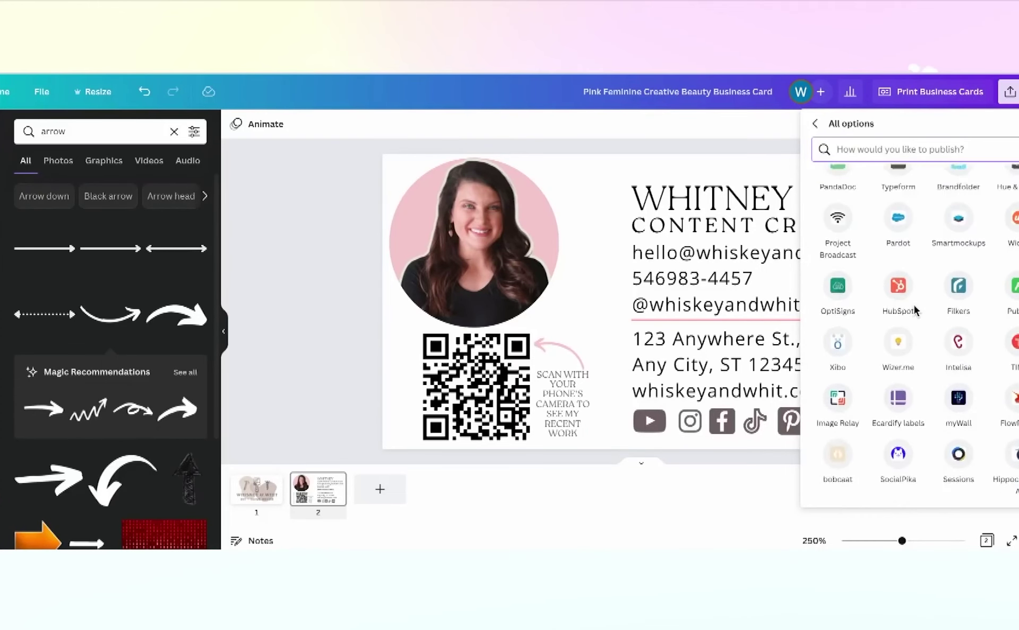
scroll(914, 310, "up", 10)
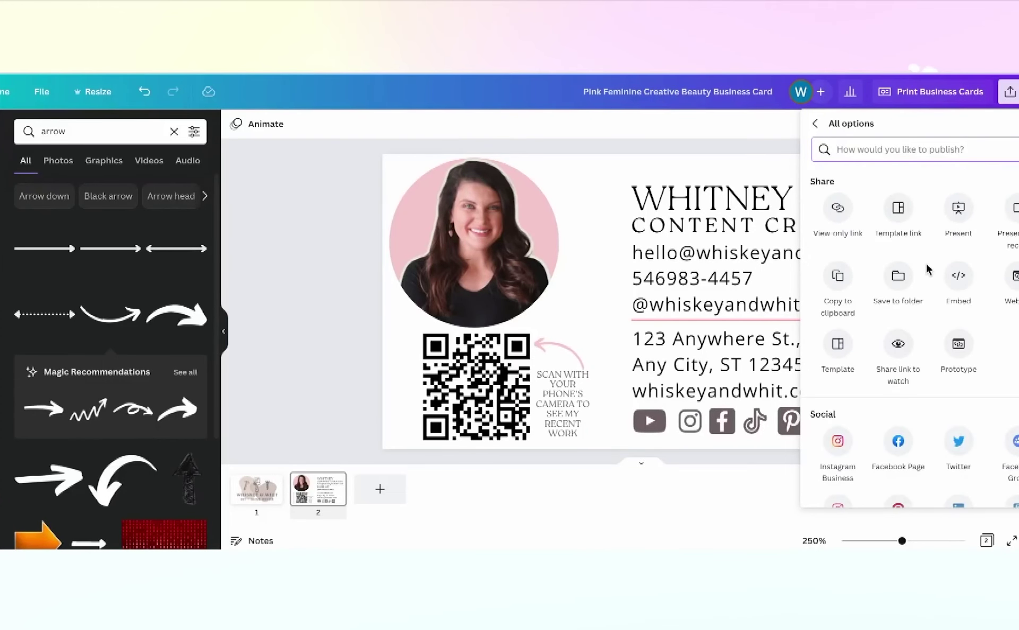
left_click(930, 91)
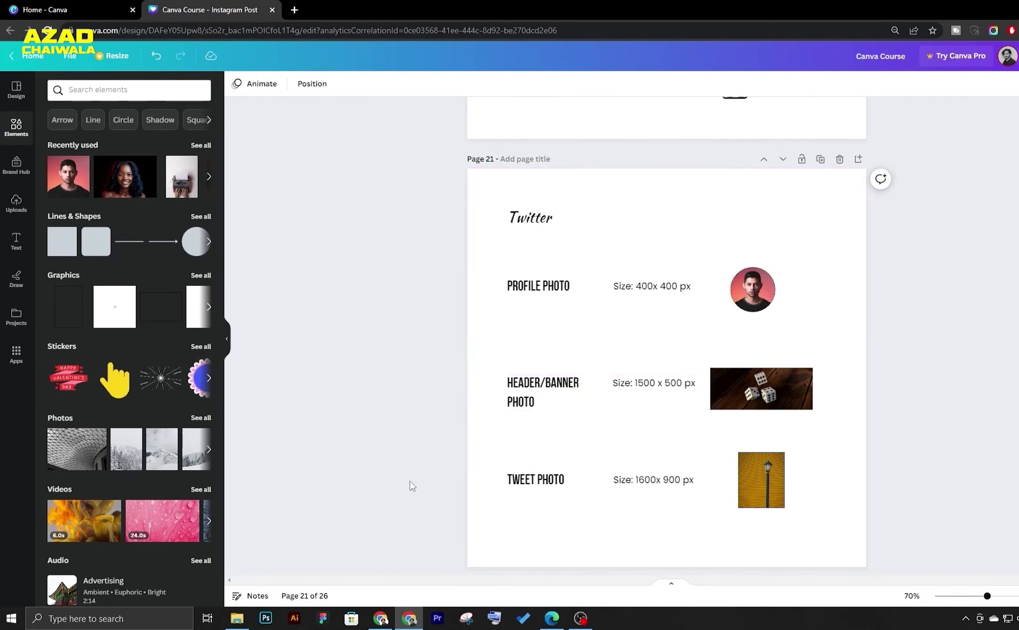
- Select the portrait photo and connect it to the bulk-create image data field
left_click(730, 384)
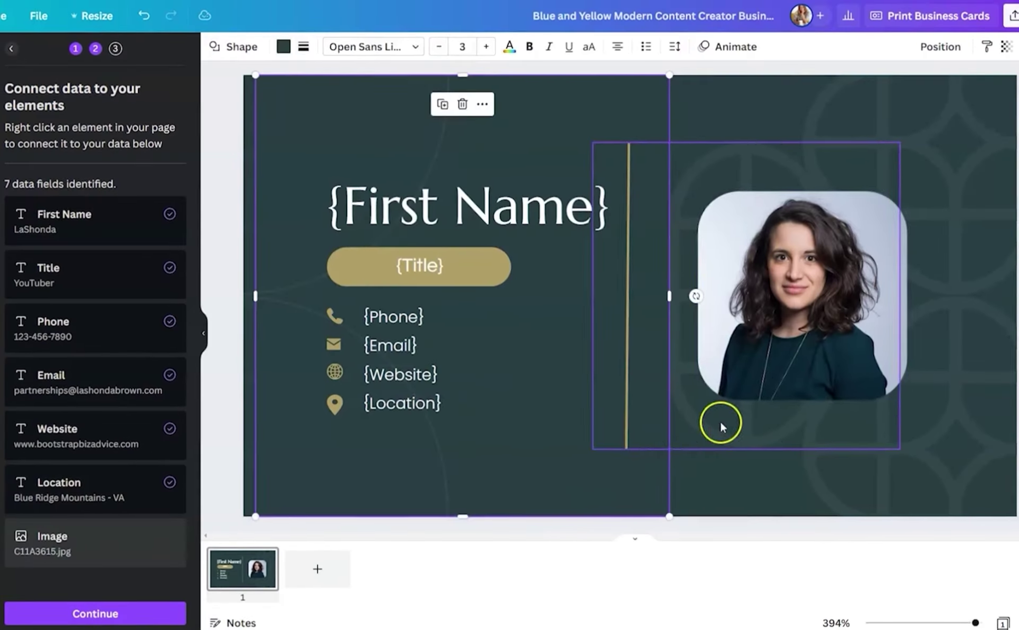
left_click(752, 371)
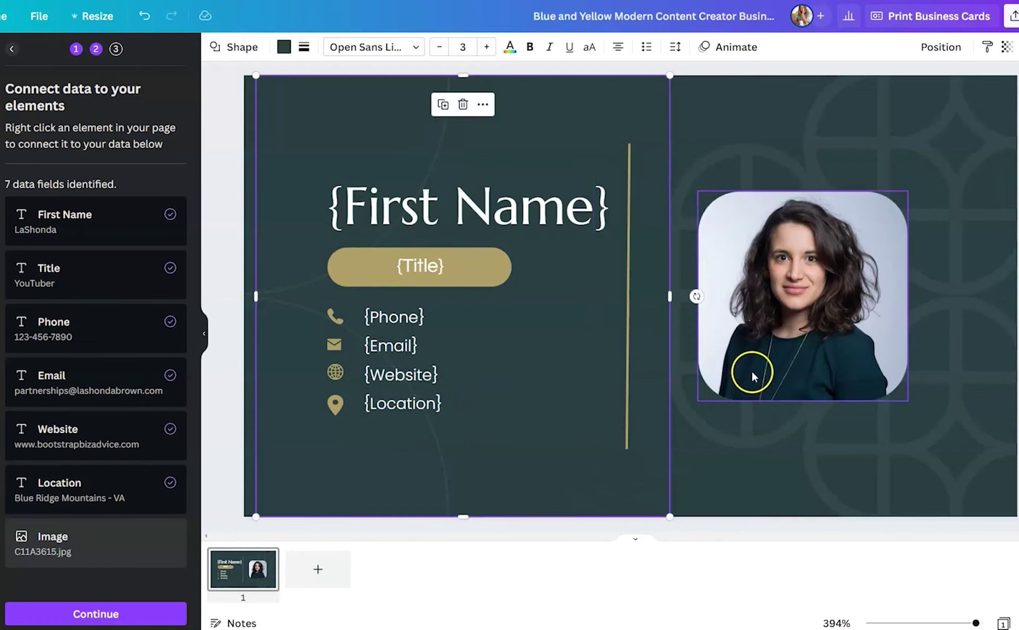
right_click(767, 291)
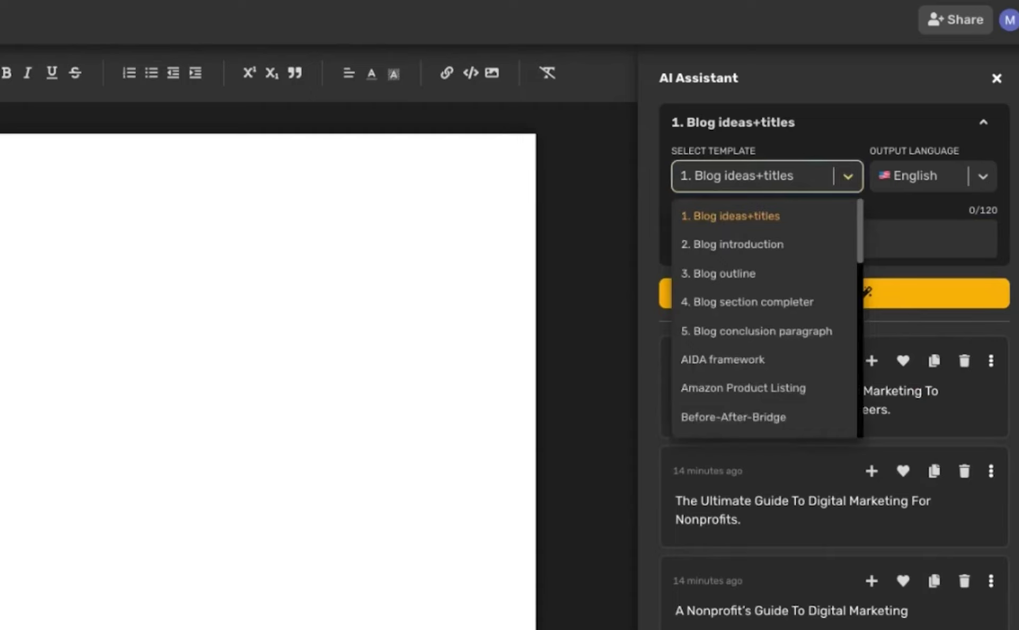
- Keep the Blog ideas+titles template and move on to entering the topic
left_click(863, 238)
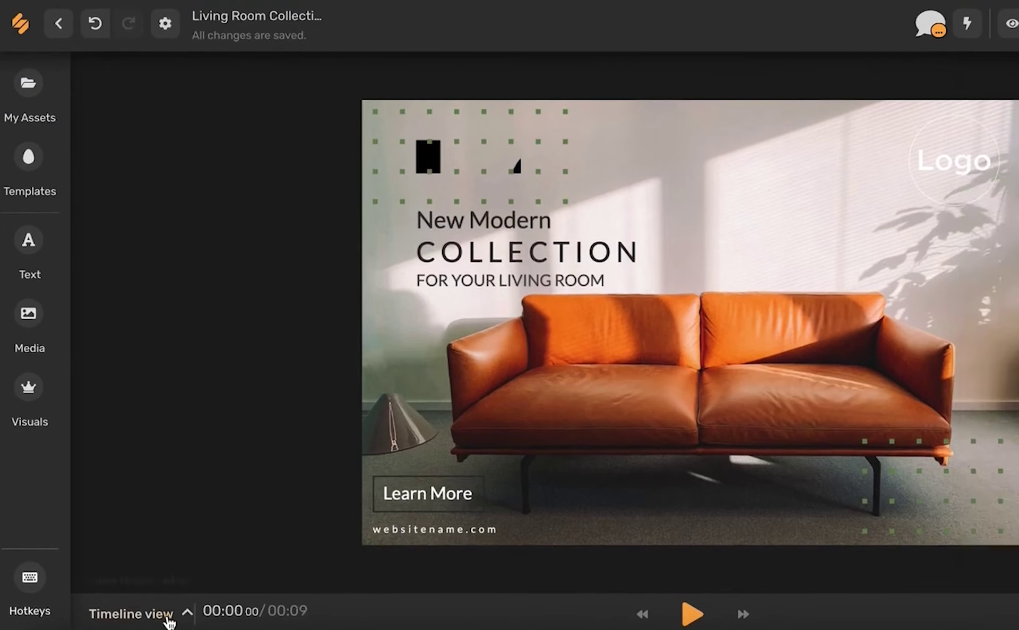
- Show the timeline with three clips and Office Day music, and search icons for 'futur'
left_click(166, 617)
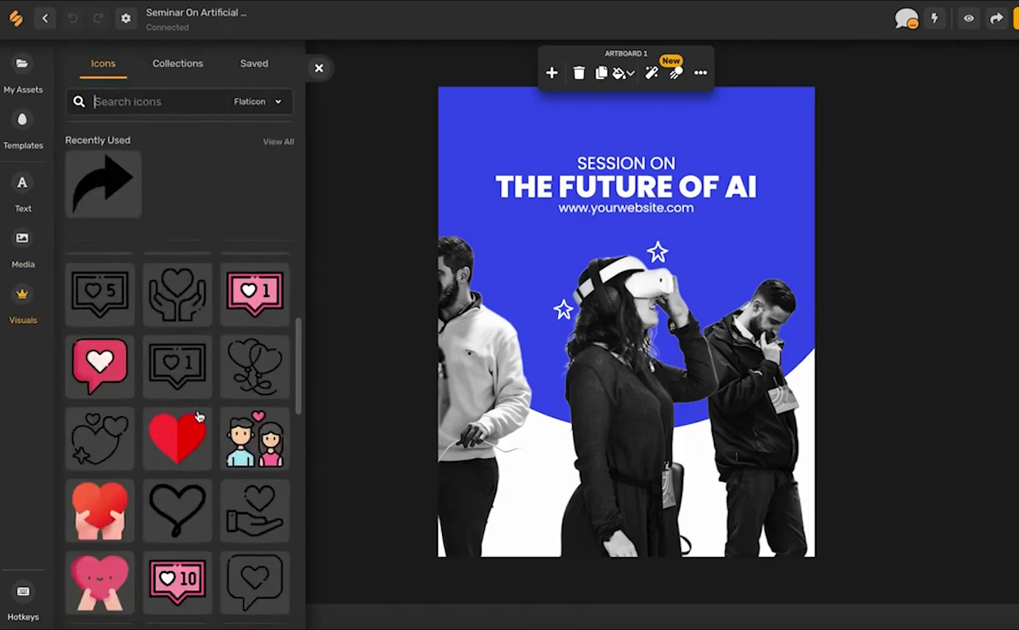
scroll(199, 417, "down", 9)
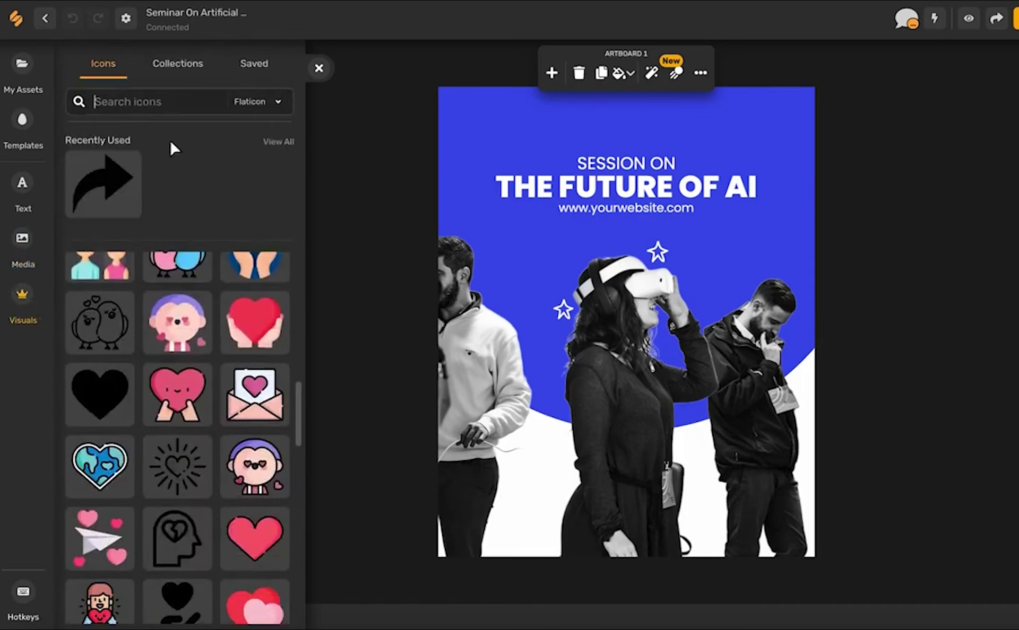
left_click(164, 112)
type("future")
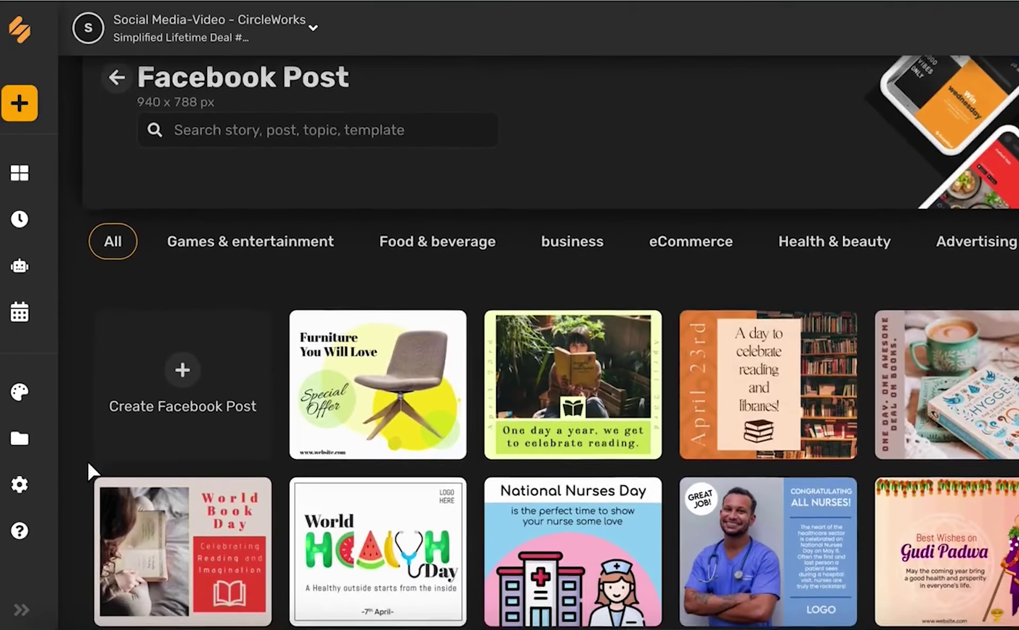
- Browse the 'futur' icon results and select the image on the artboard
scroll(87, 460, "down", 1)
scroll(274, 420, "up", 3)
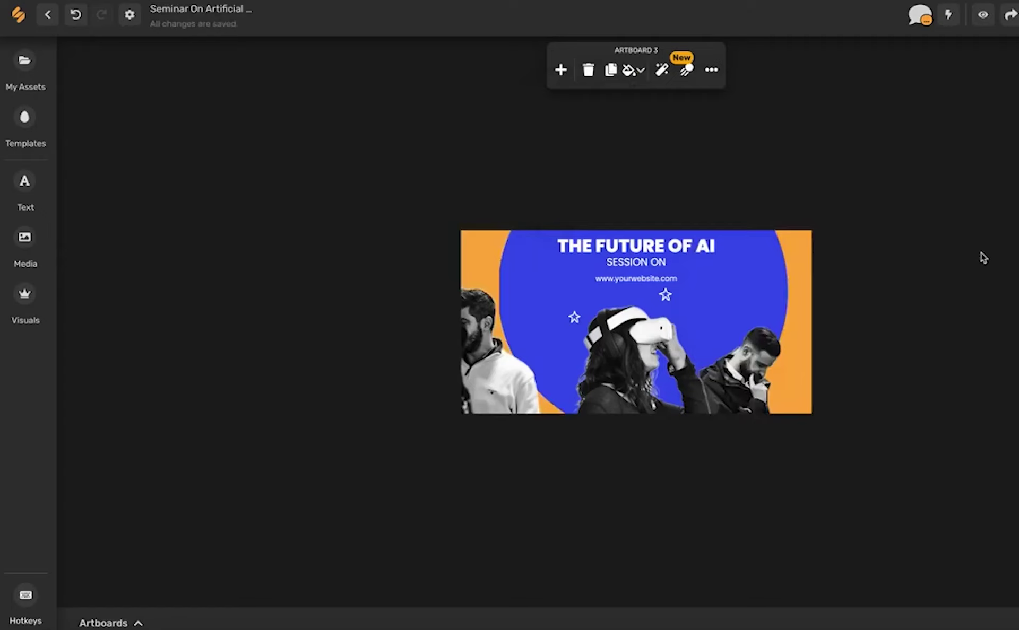
left_click(763, 389)
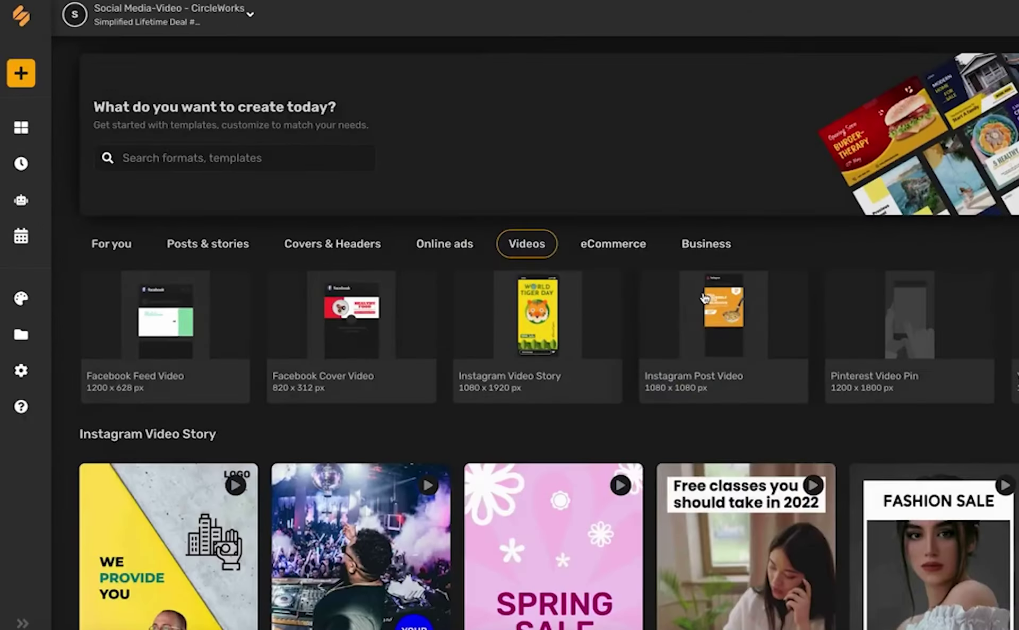
scroll(704, 298, "down", 3)
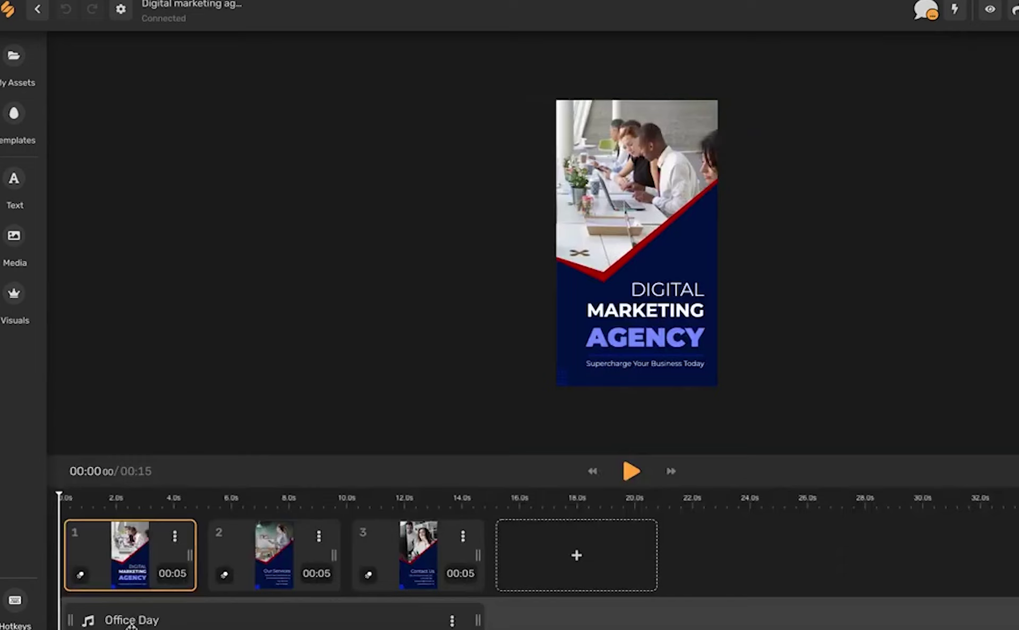